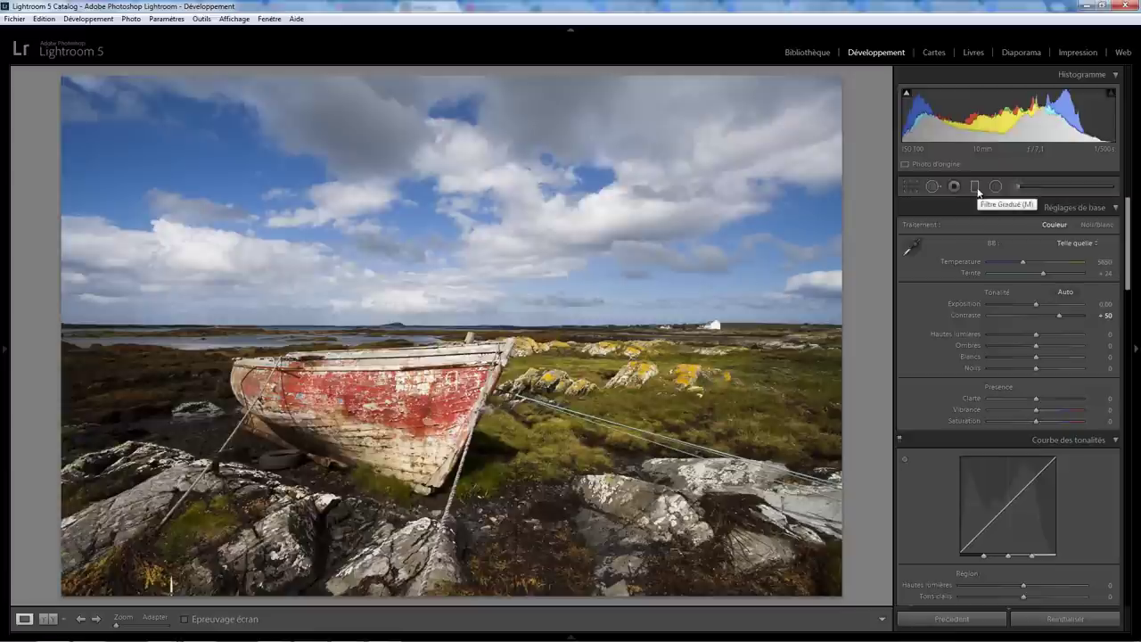
- Start a graduated filter using the Adoucir la peau effect (Clarté -100, Netteté 25)
left_click(976, 189)
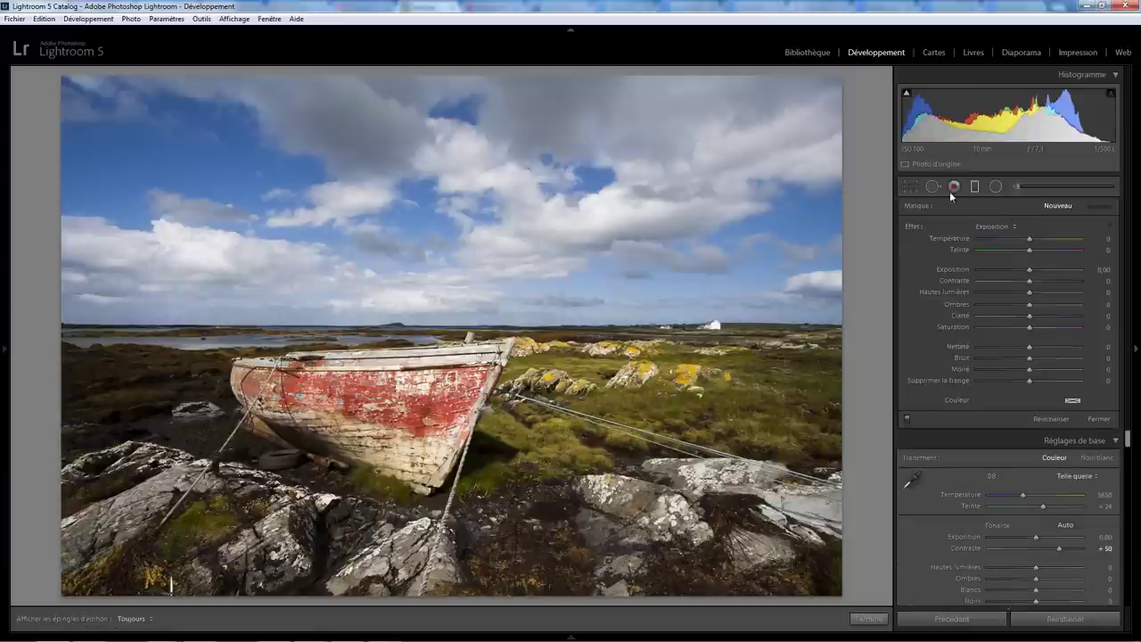
left_click(996, 229)
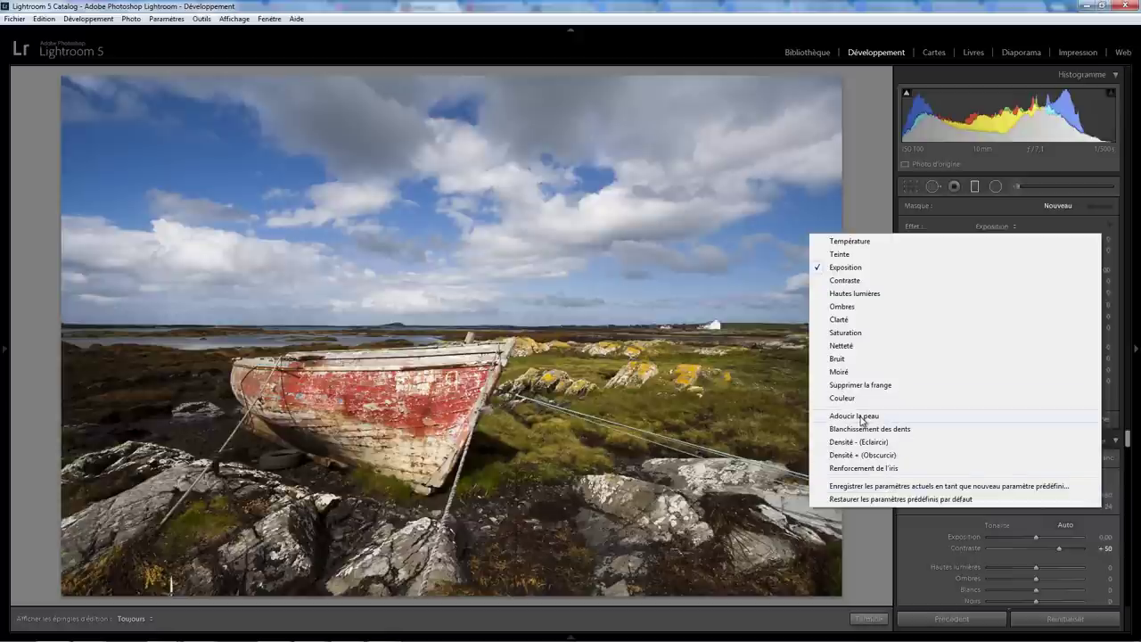
left_click(861, 416)
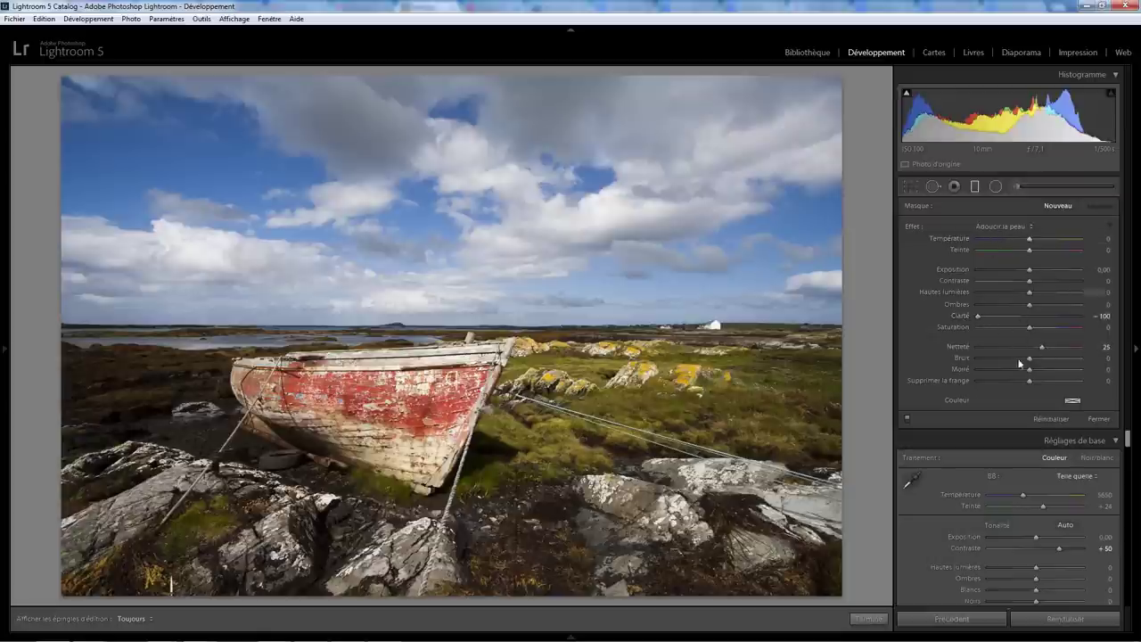
- Zero every graduated-filter slider, including Clarté and Netteté, via the Effet label
double_click(913, 226)
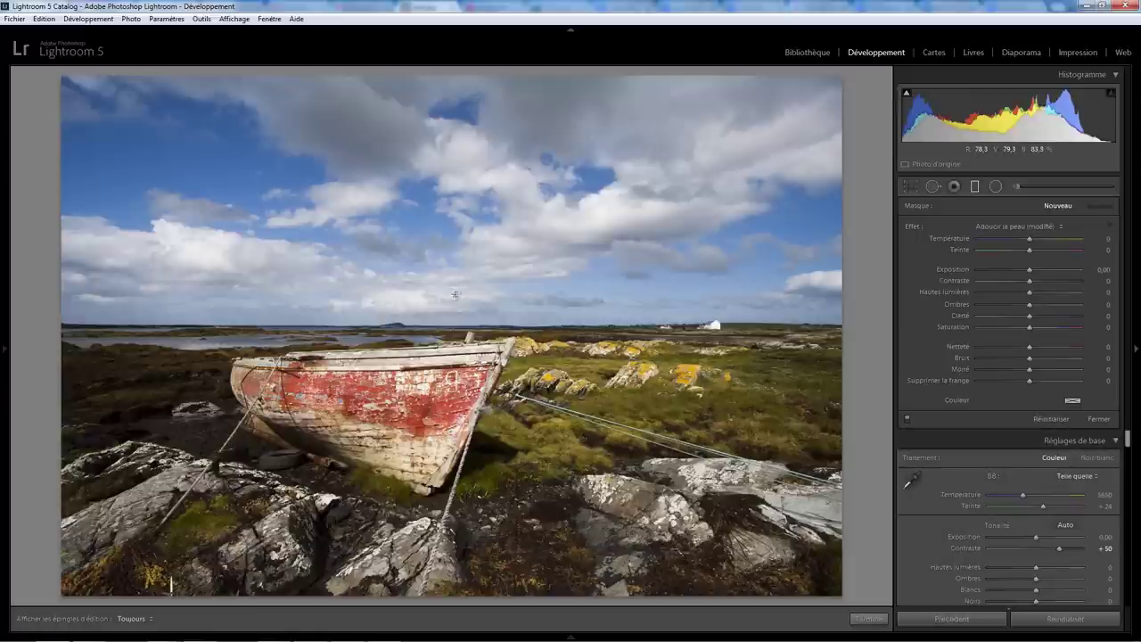
- Draw a graduated filter from the horizon, shift it down over the boat, tilt and widen it
left_click_drag(455, 291, 455, 316)
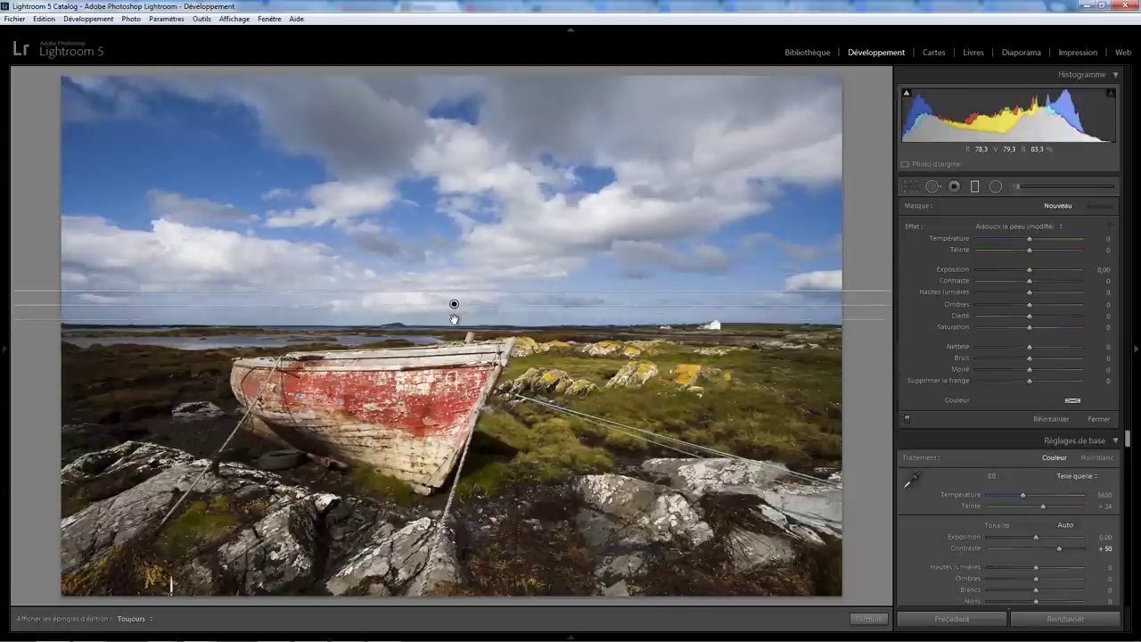
left_click_drag(455, 316, 453, 363)
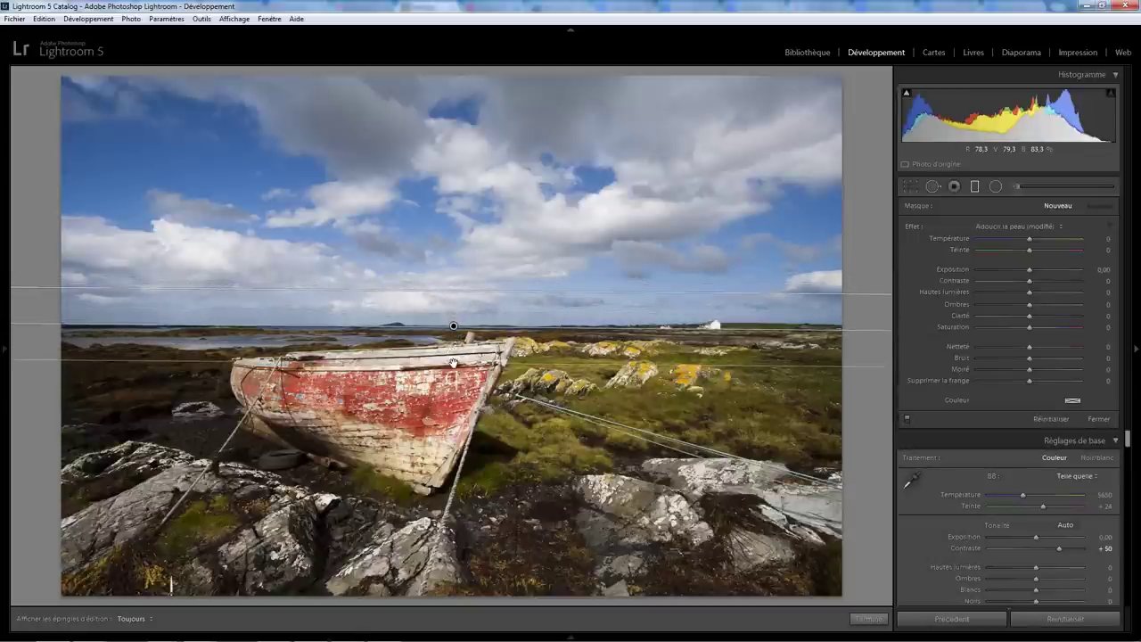
left_click_drag(454, 363, 453, 399)
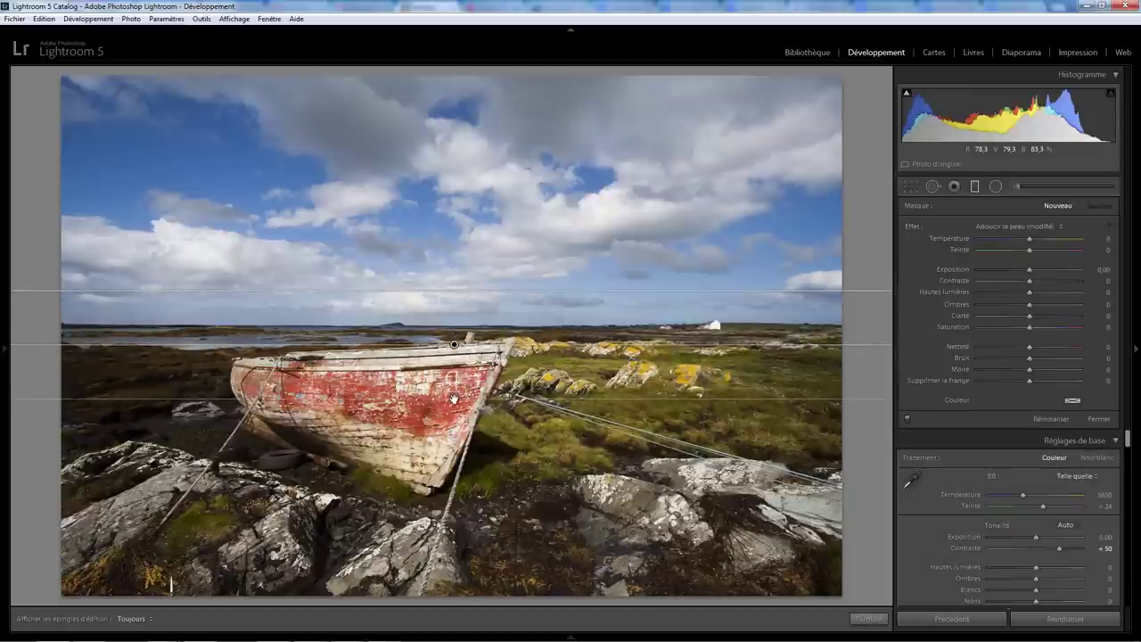
left_click_drag(454, 398, 454, 400)
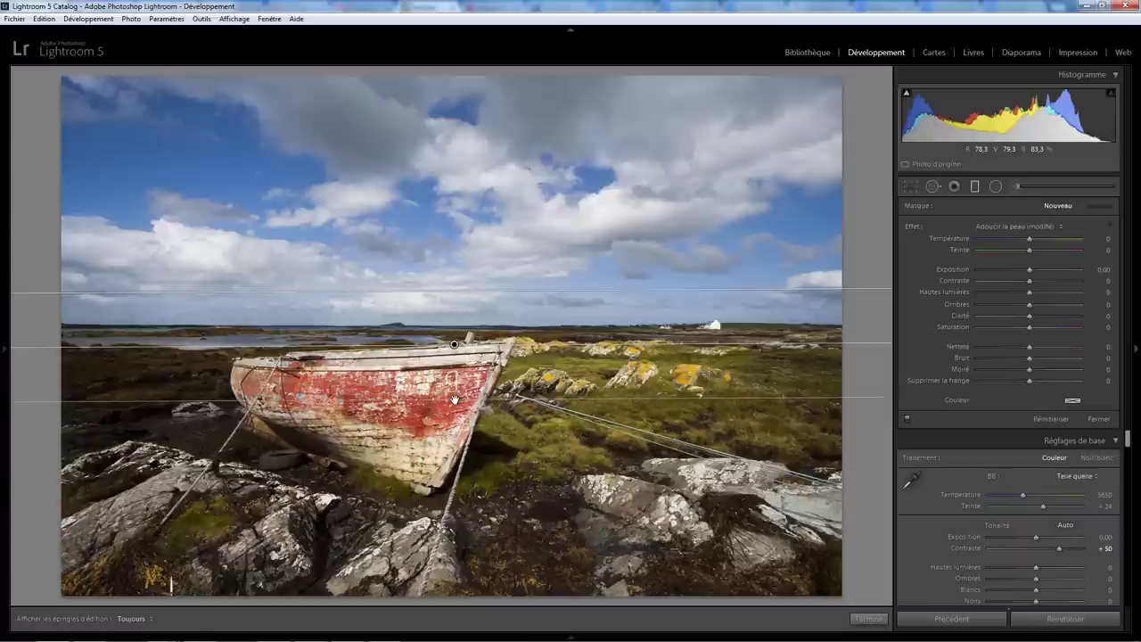
left_click_drag(454, 398, 454, 416)
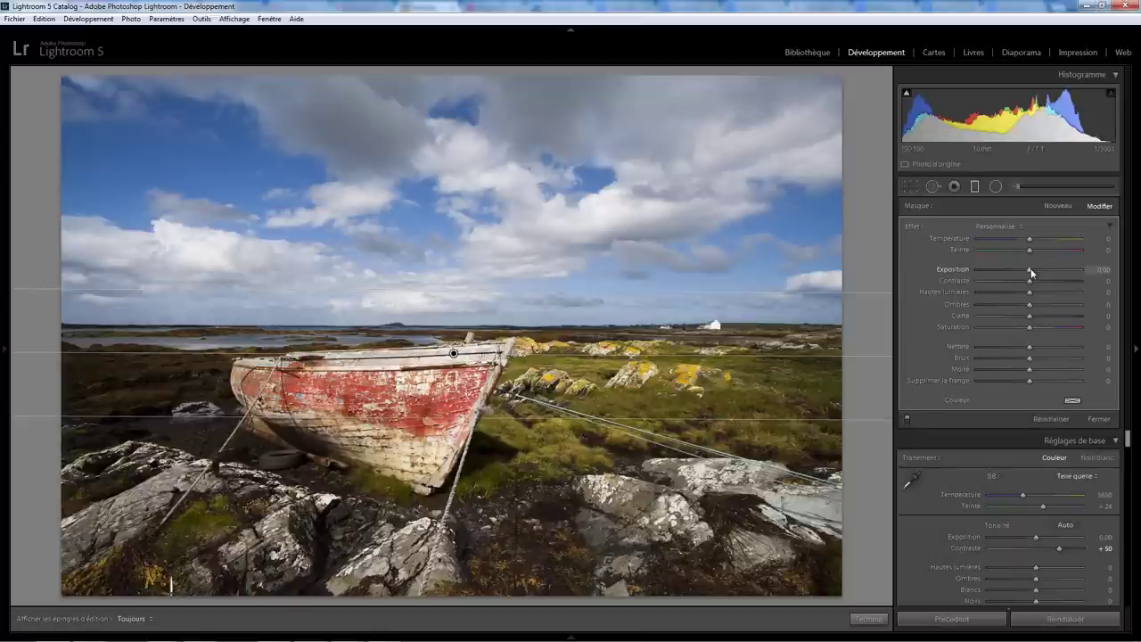
- Preview the gradient at Exposition -4, reset it, then tilt and recentre the filter on the horizon
left_click_drag(1031, 273, 948, 273)
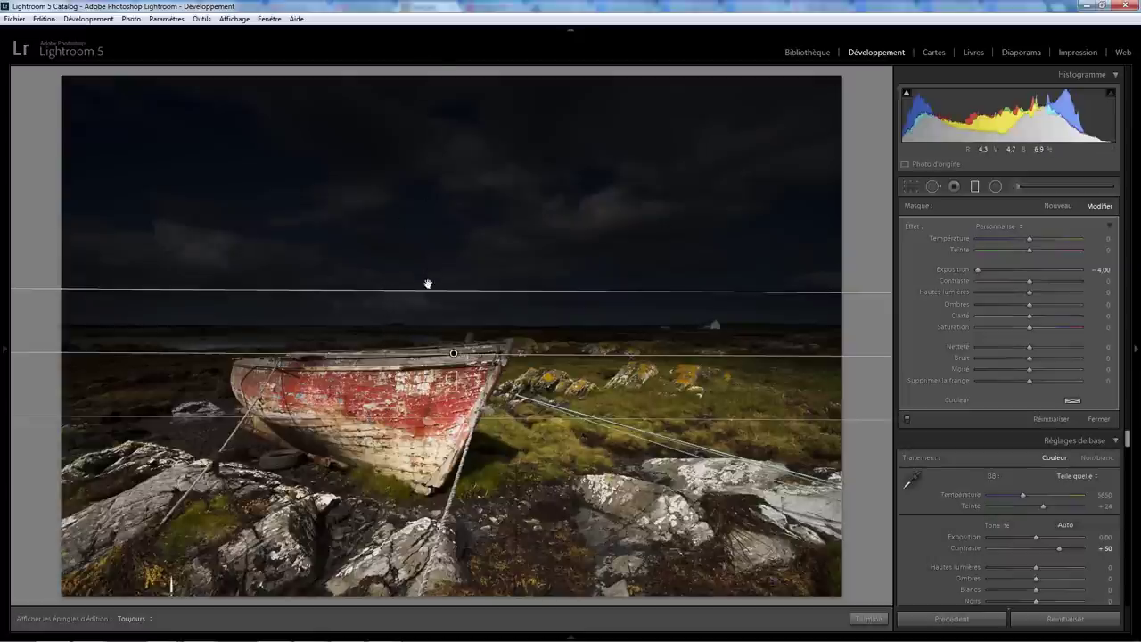
double_click(978, 269)
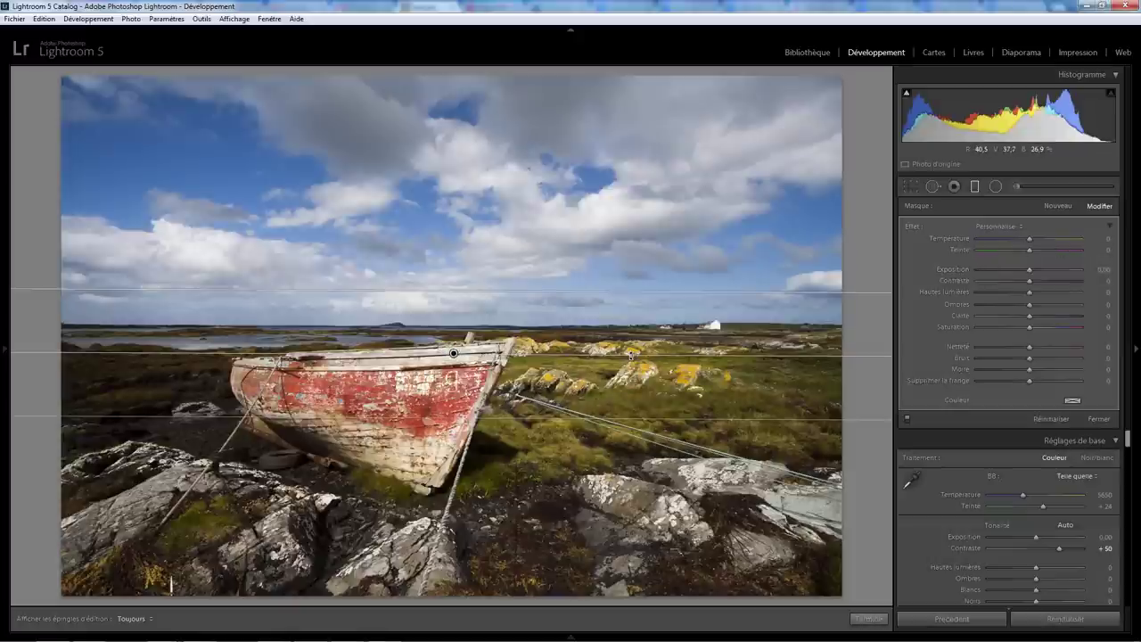
mouse_move(631, 355)
left_mouse_down()
mouse_move(635, 314)
mouse_move(628, 354)
left_mouse_up()
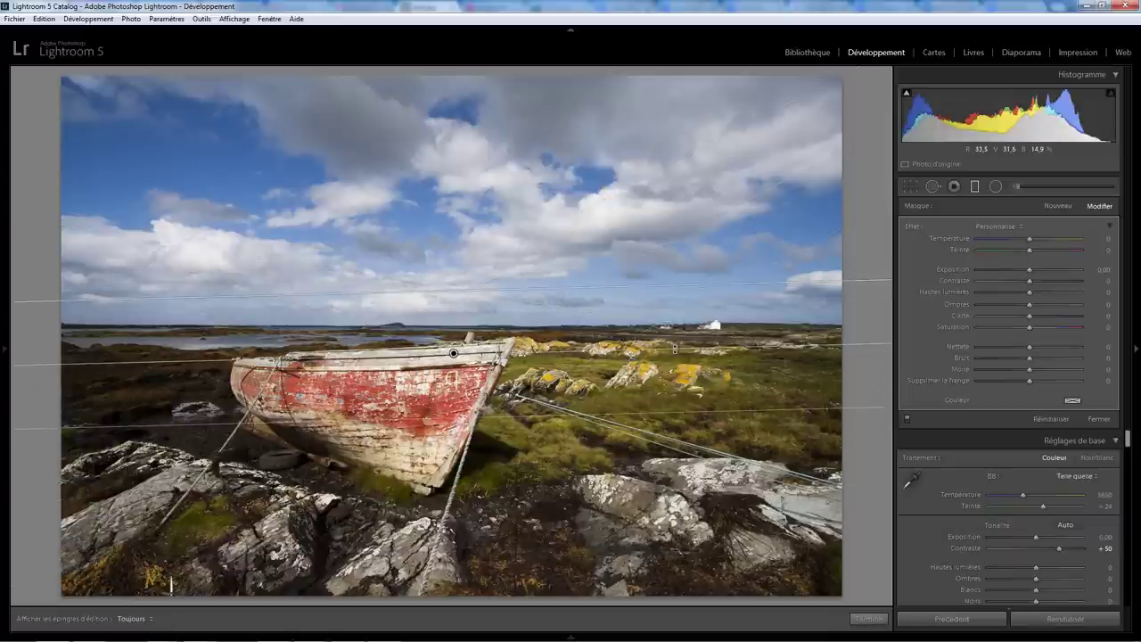
mouse_move(675, 348)
left_mouse_down()
mouse_move(669, 335)
mouse_move(660, 349)
left_mouse_up()
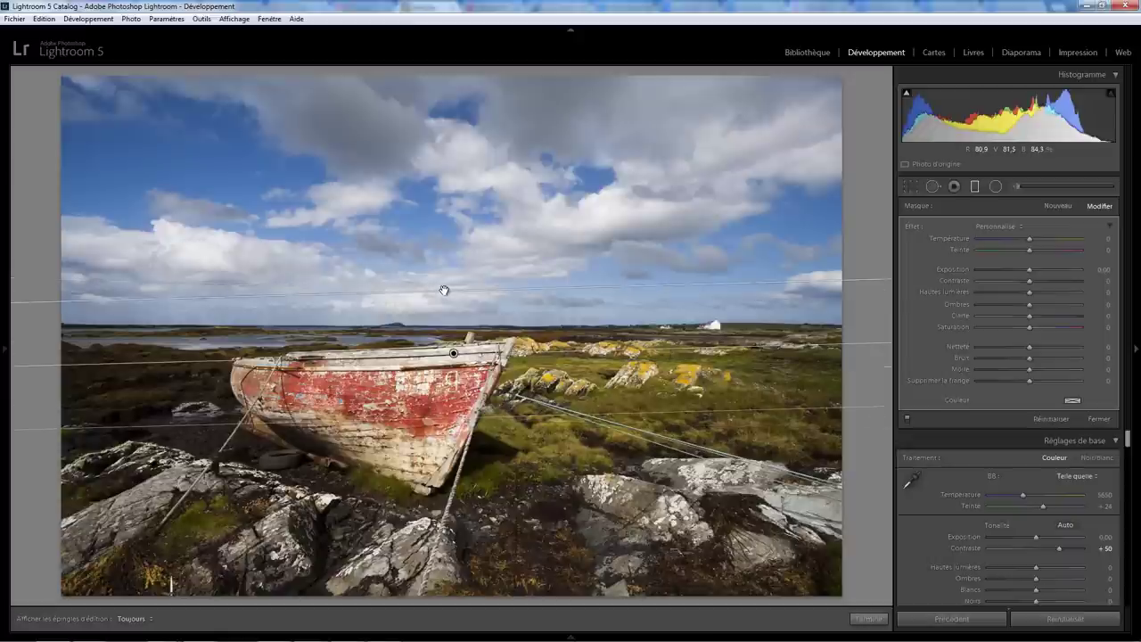
left_click_drag(444, 293, 446, 260)
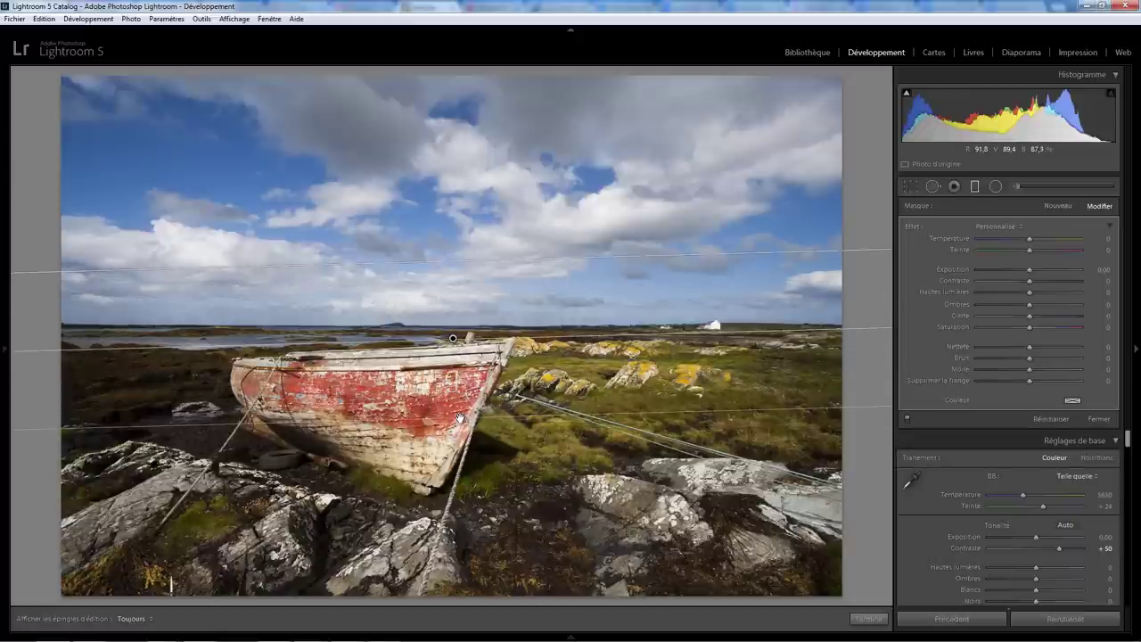
left_click_drag(457, 402, 553, 377)
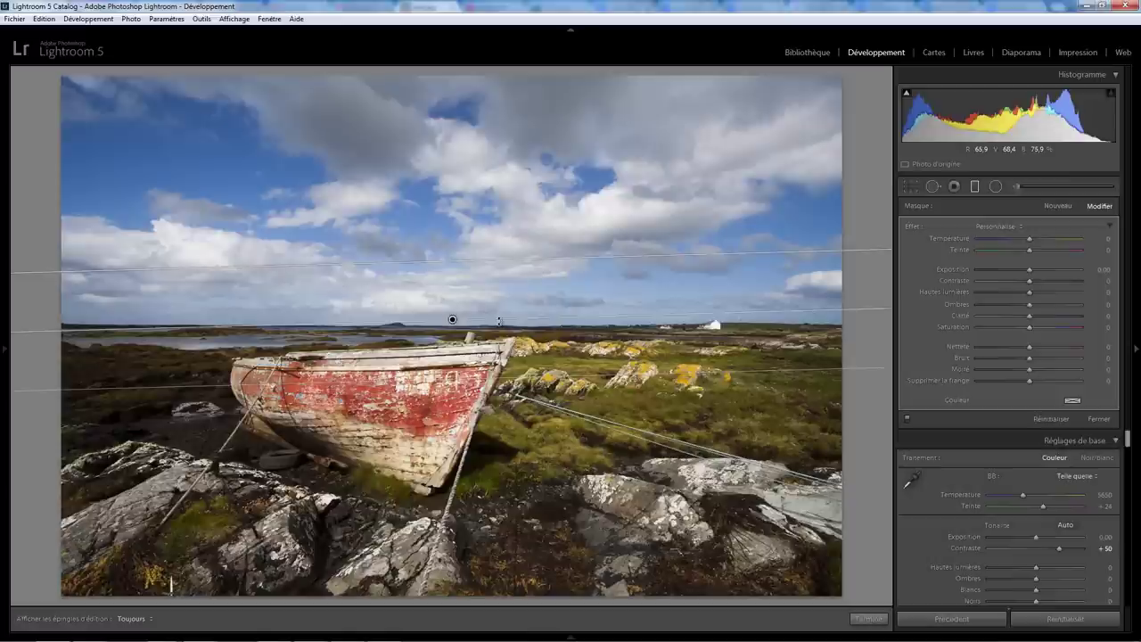
- Delete the old filter and draw a fresh graduated filter across the photo
key("Delete")
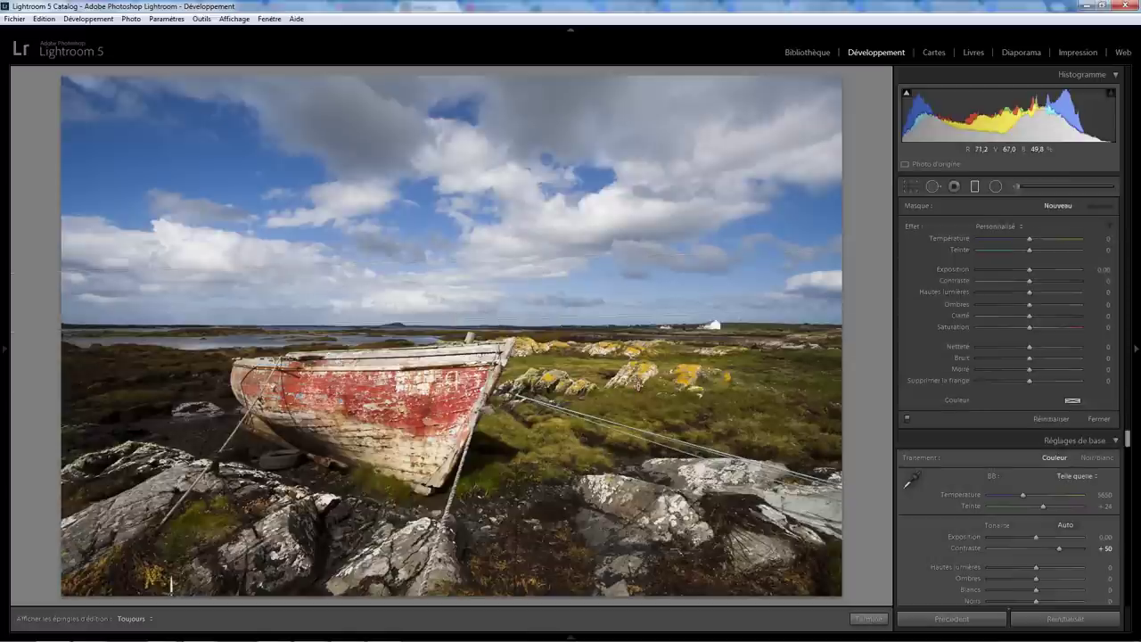
left_click(975, 189)
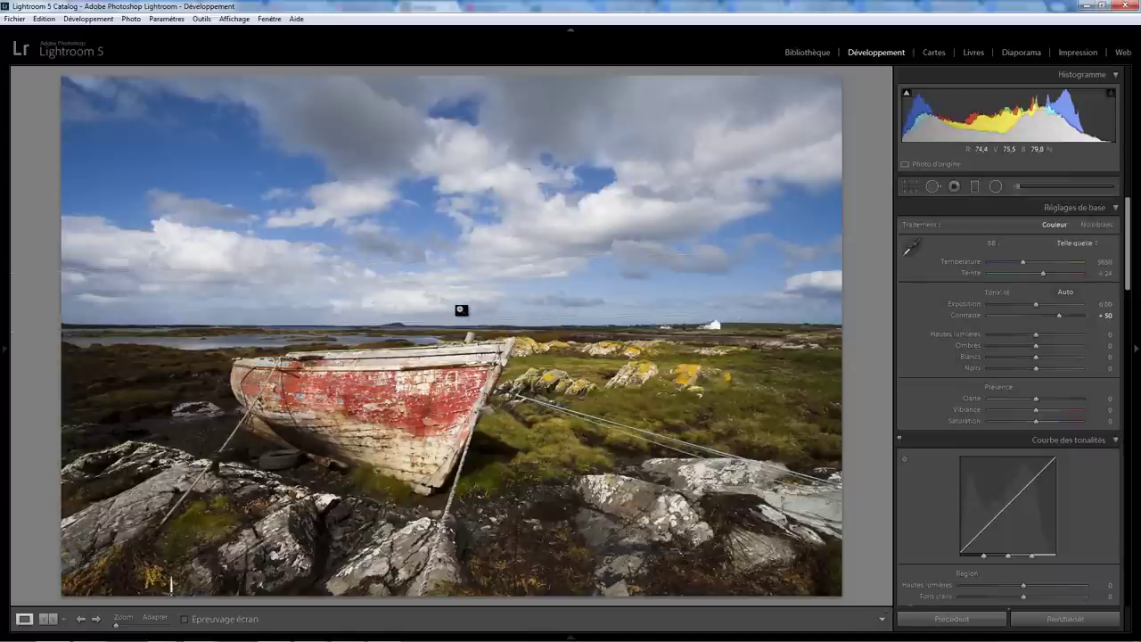
left_click(975, 187)
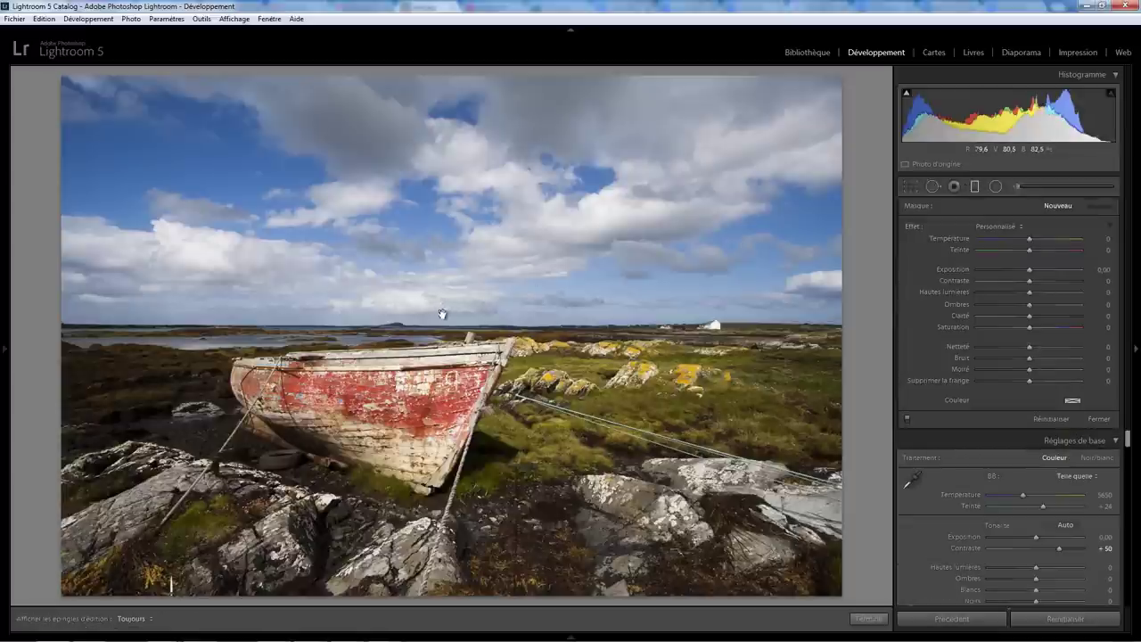
mouse_move(441, 314)
left_mouse_down()
mouse_move(426, 393)
mouse_move(459, 400)
mouse_move(416, 400)
mouse_move(442, 403)
left_mouse_up()
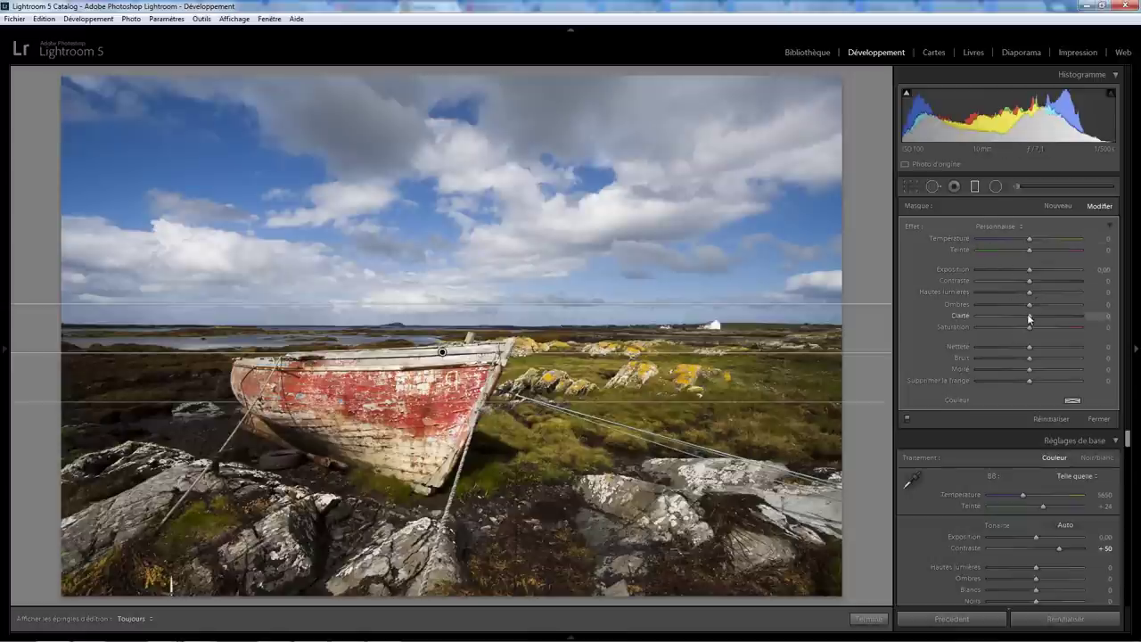
- Set Clarté to 100 and redraw the gradient centred on the horizon
left_click_drag(1031, 319, 1074, 320)
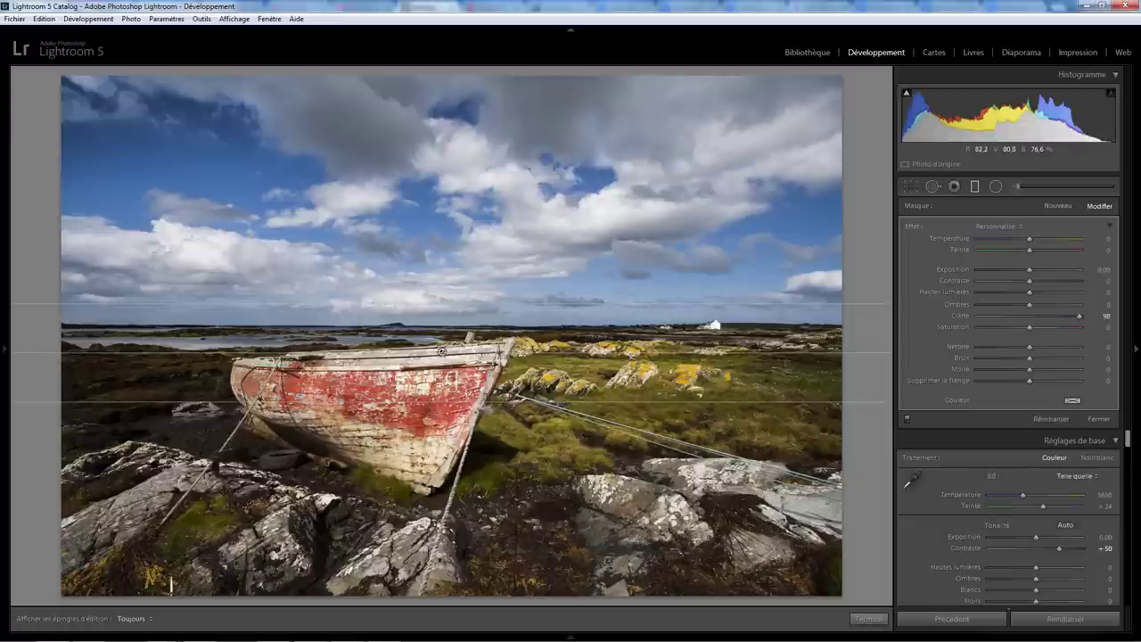
key("Delete")
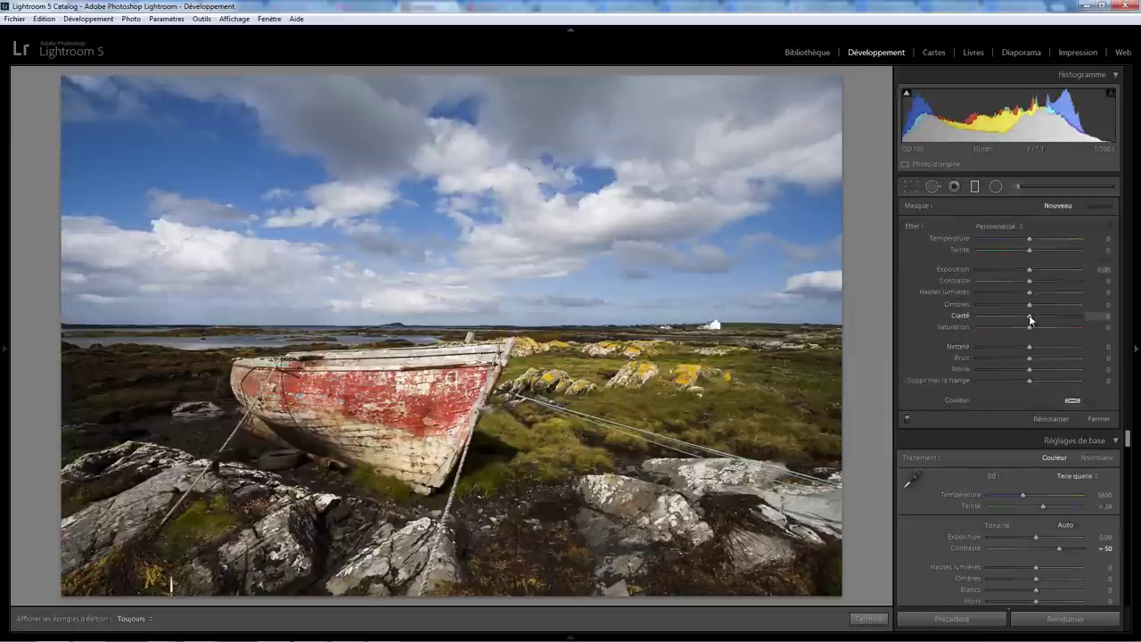
left_click_drag(1031, 319, 1062, 320)
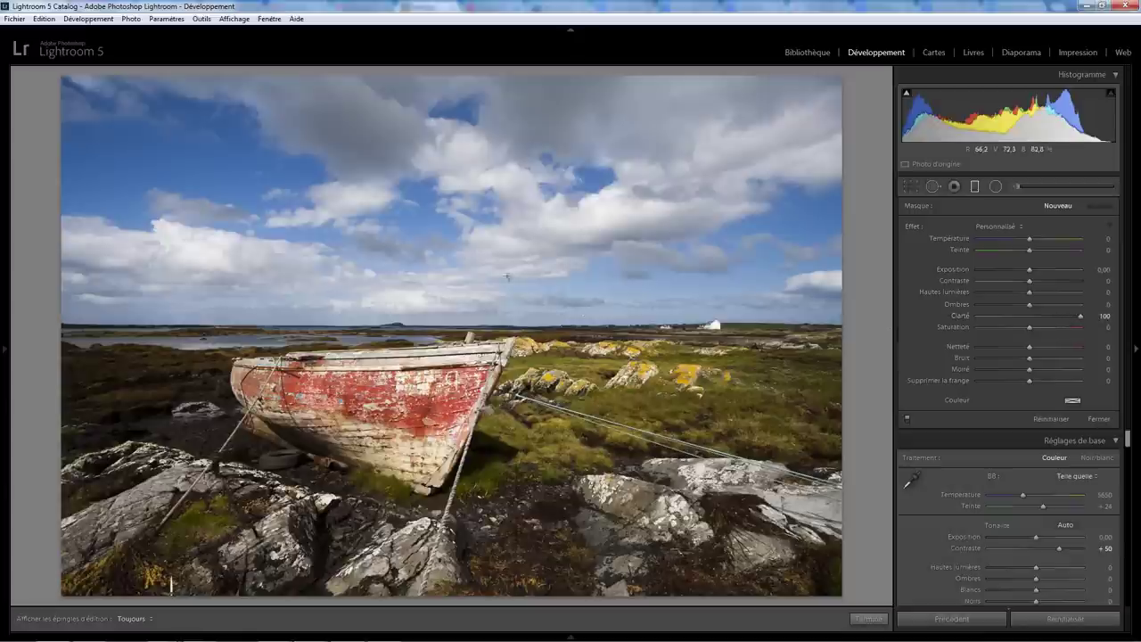
left_click_drag(441, 287, 440, 357)
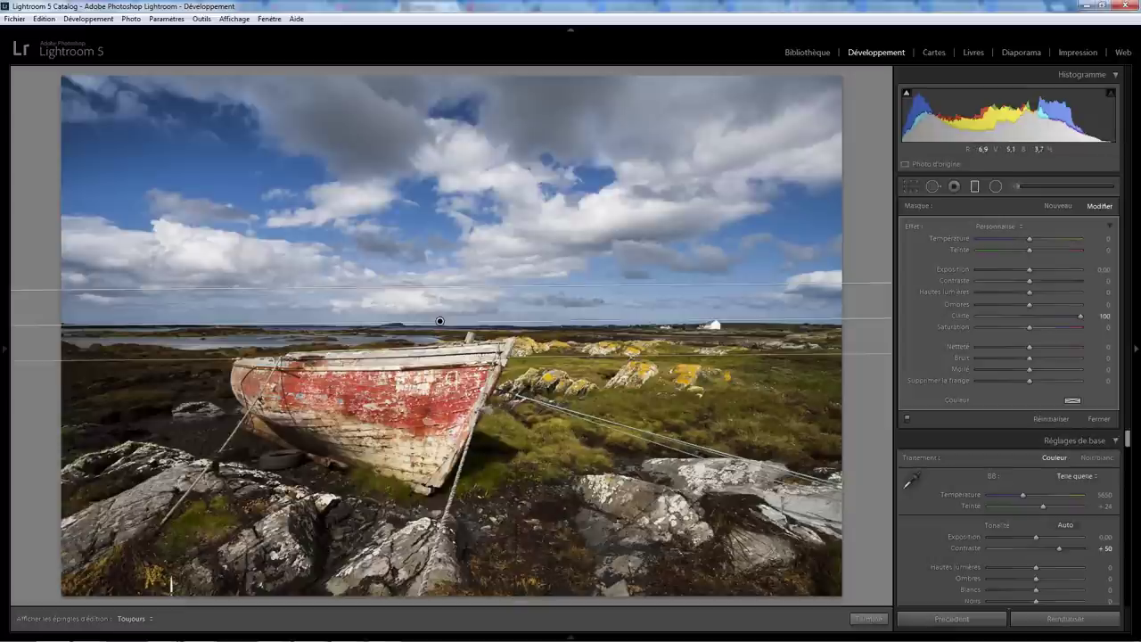
- Add a new graduated filter dragged upward from the horizon into the lower sky
left_click(1059, 208)
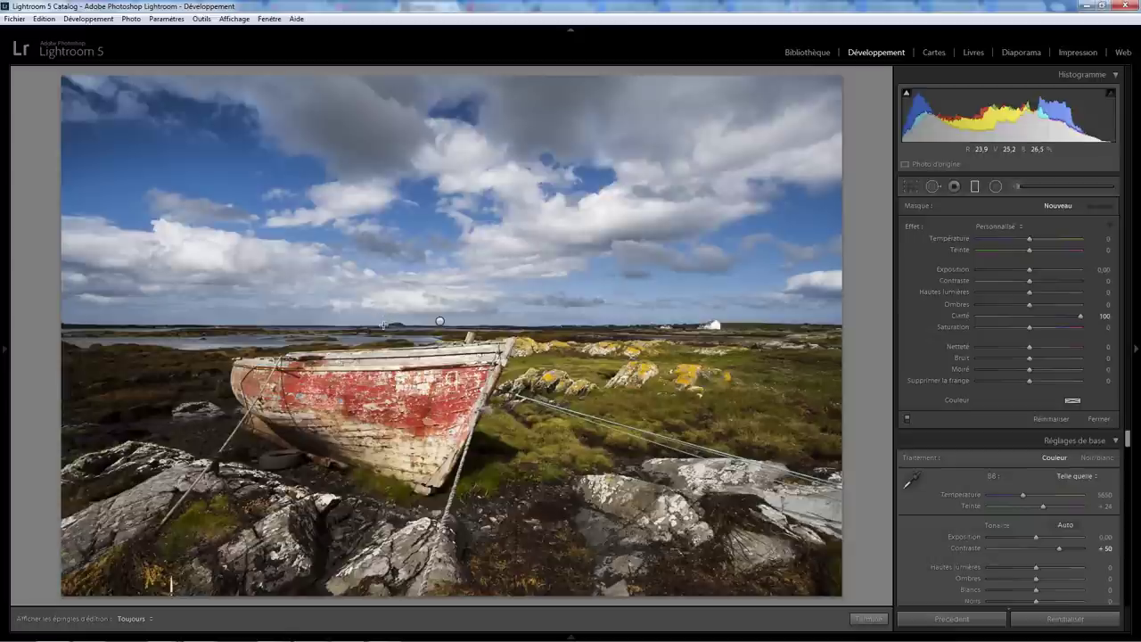
left_click_drag(384, 325, 384, 277)
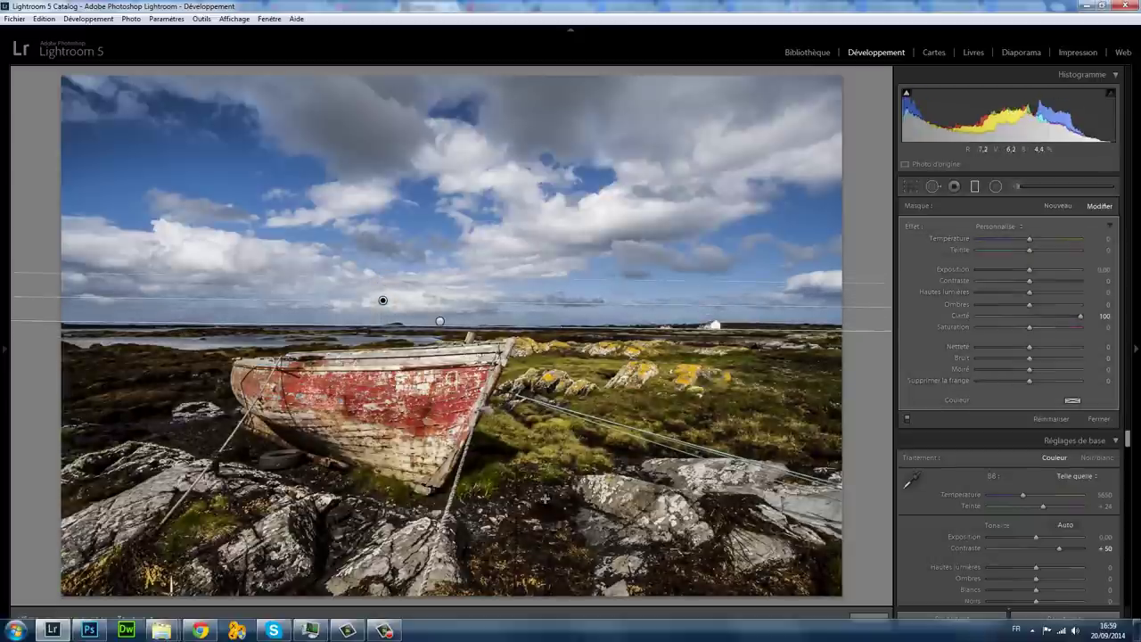
- Reset Clarté to 0 and set Saturation to -100 on the new filter
double_click(1080, 316)
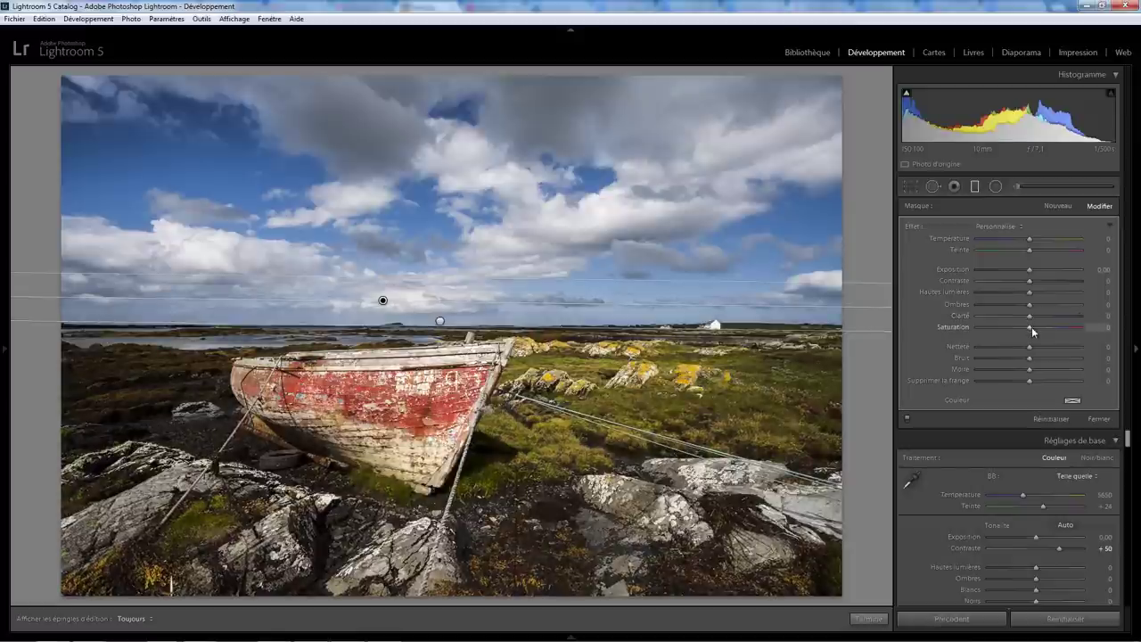
left_click_drag(1030, 328, 966, 328)
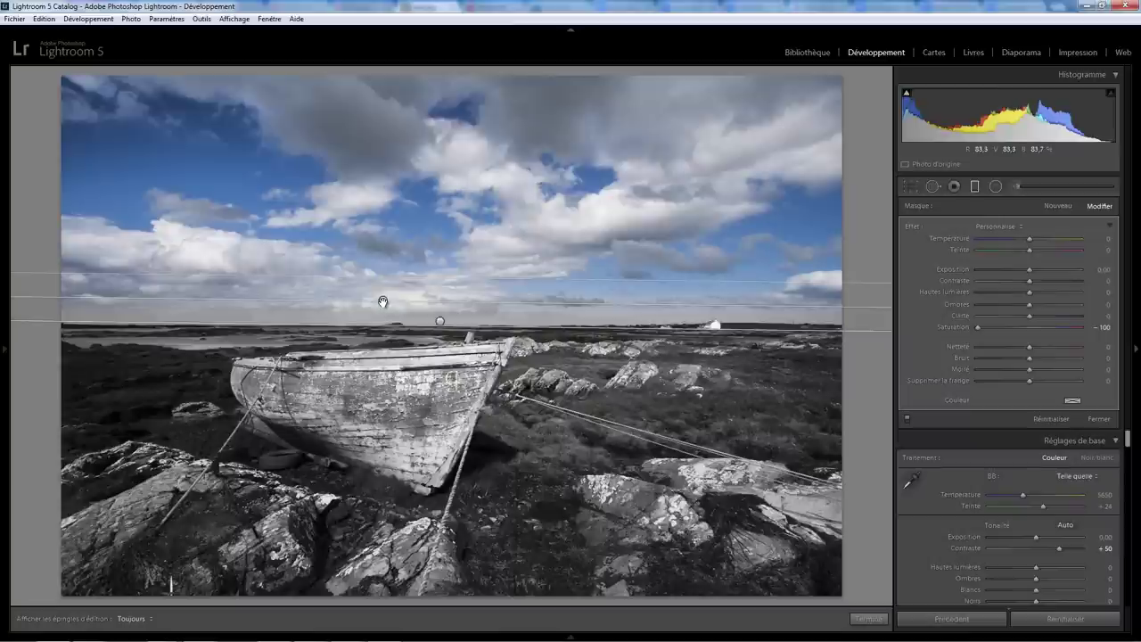
left_click(999, 229)
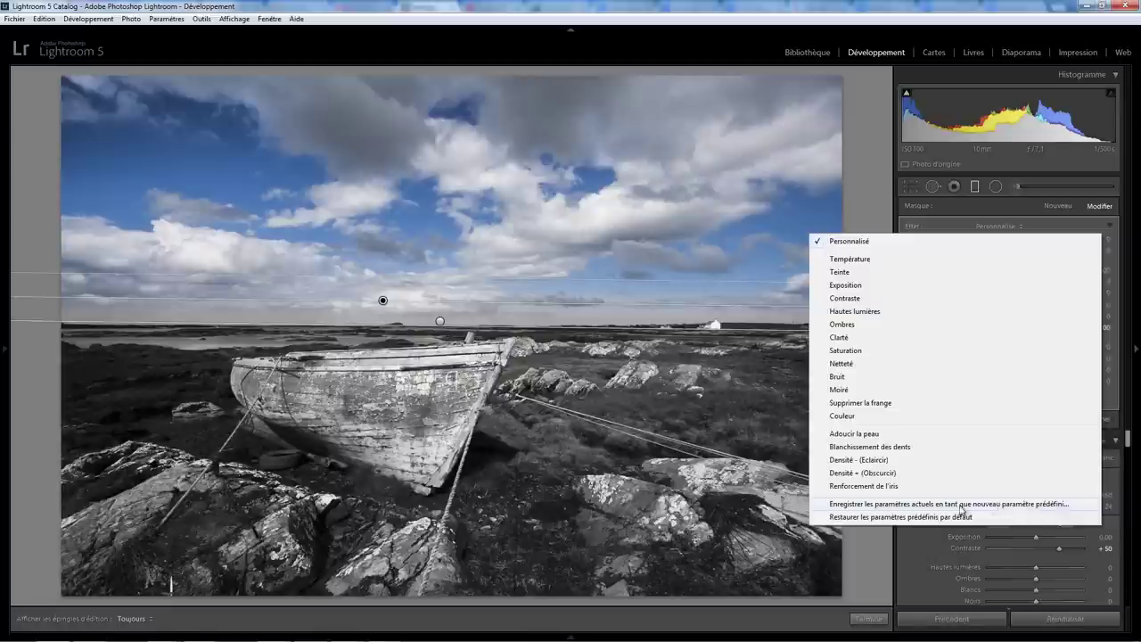
- Save the Saturation -100 filter settings as an effect preset named 'C'est très moche'
left_click(954, 506)
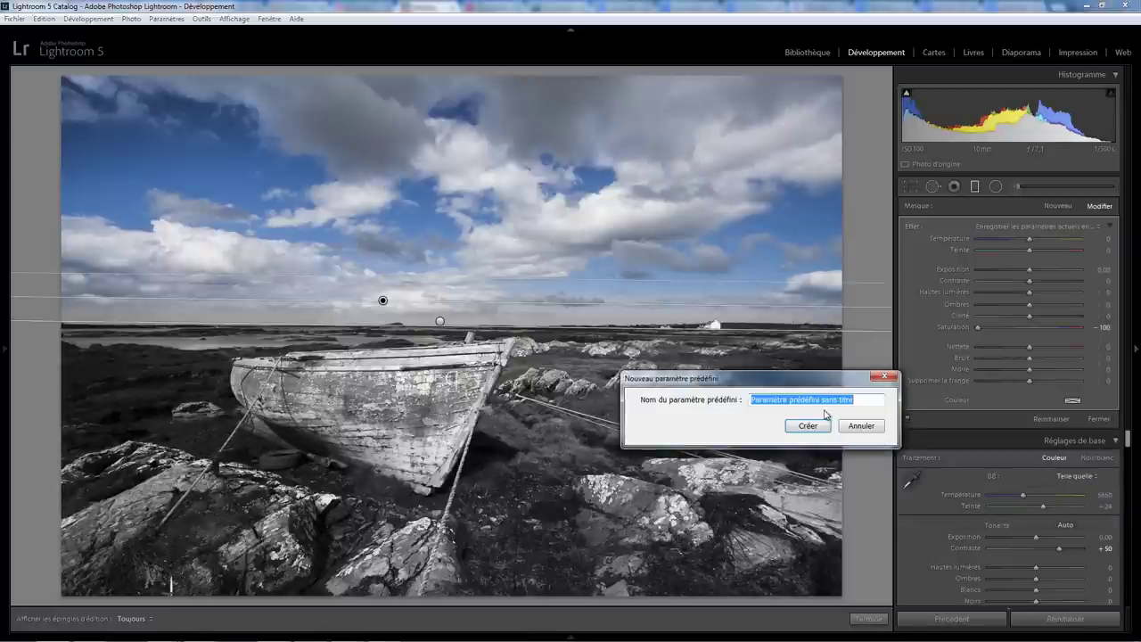
type("C'est très moche")
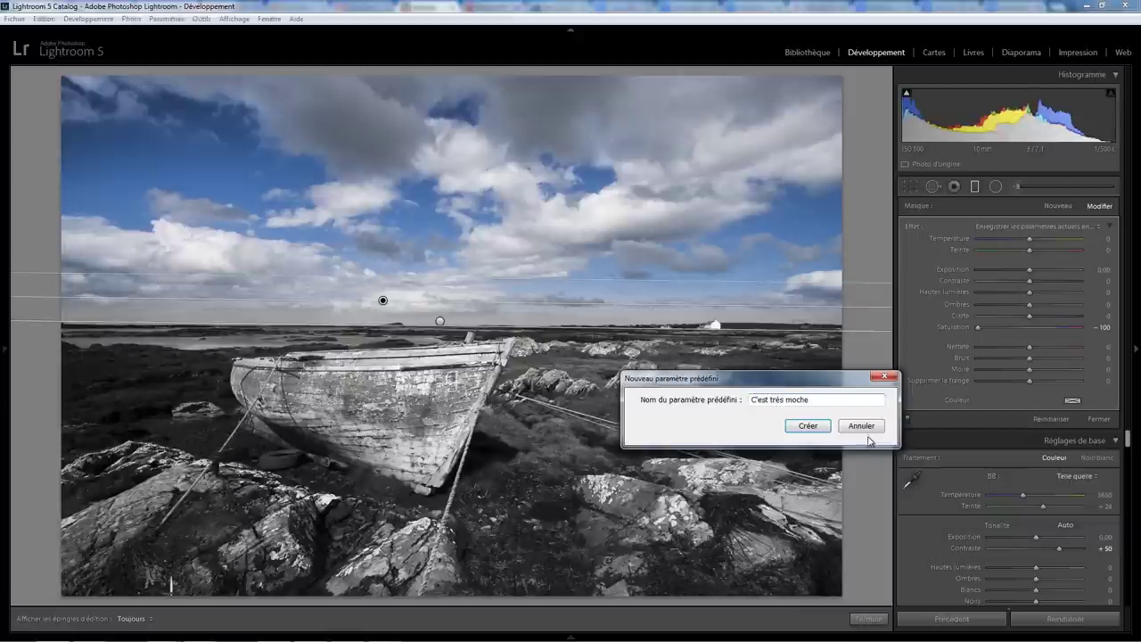
left_click(818, 427)
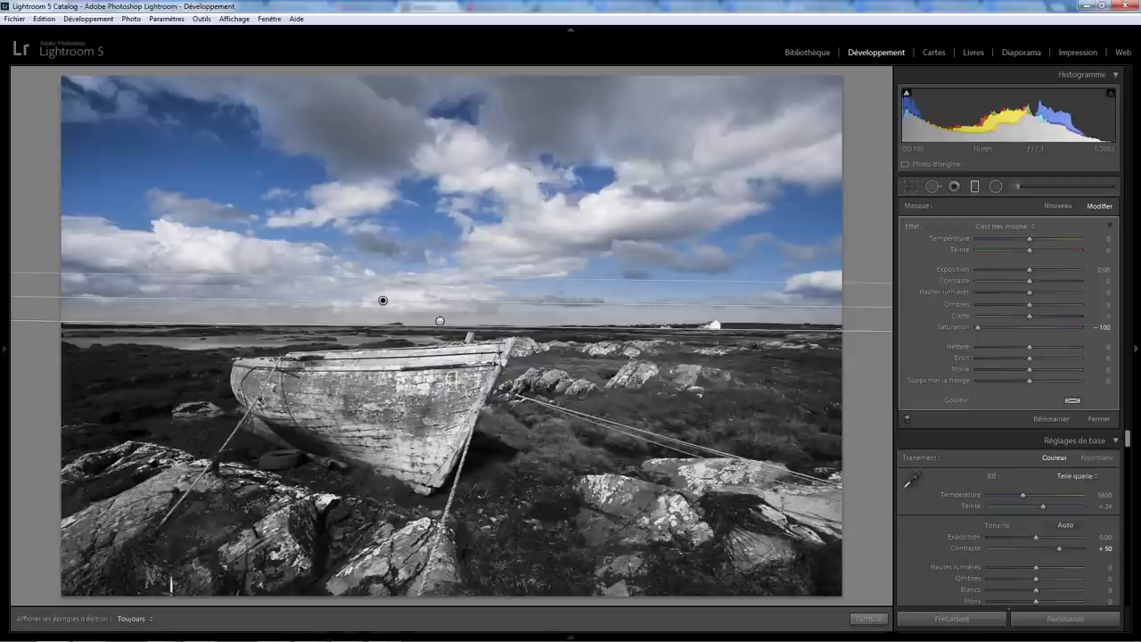
- Move on to the castle sunset photo and start a new graduated filter
key("m")
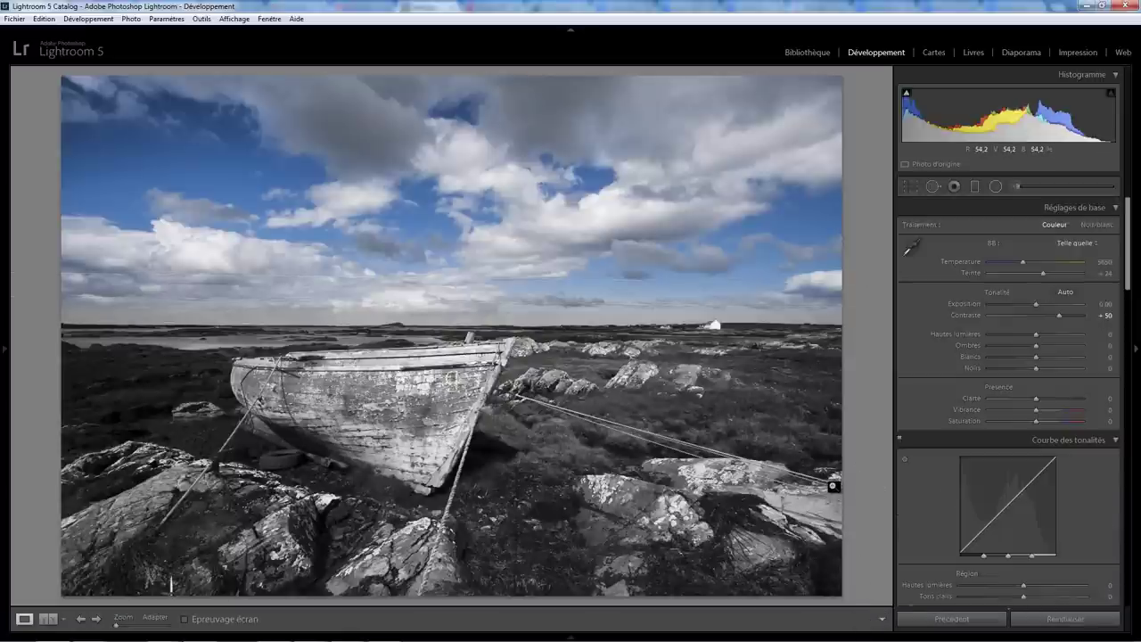
key("Right")
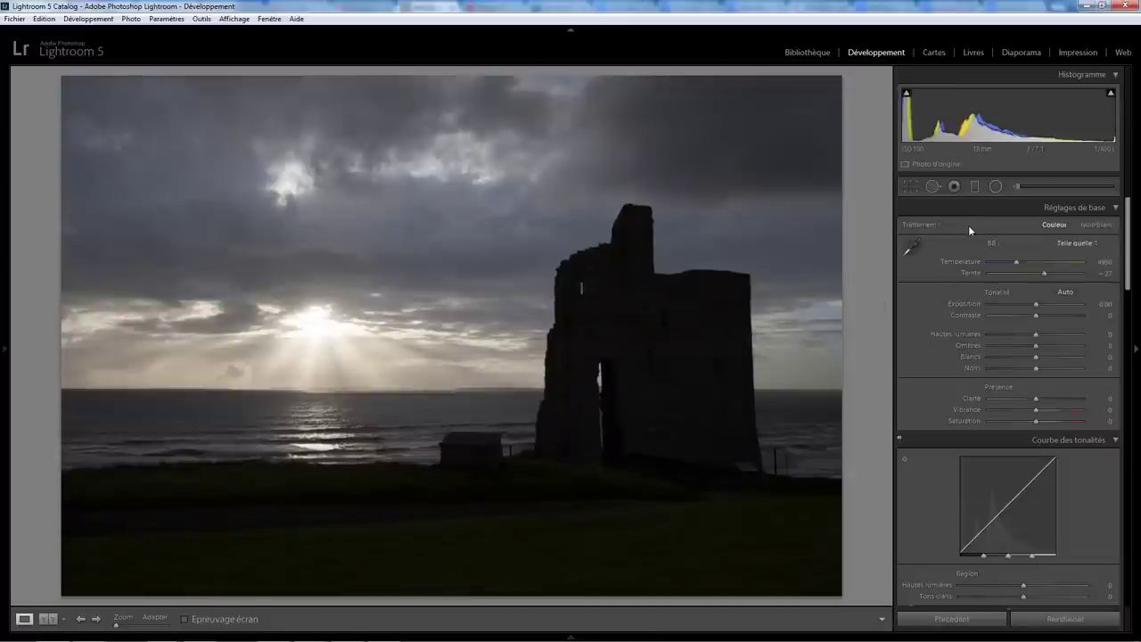
left_click(976, 188)
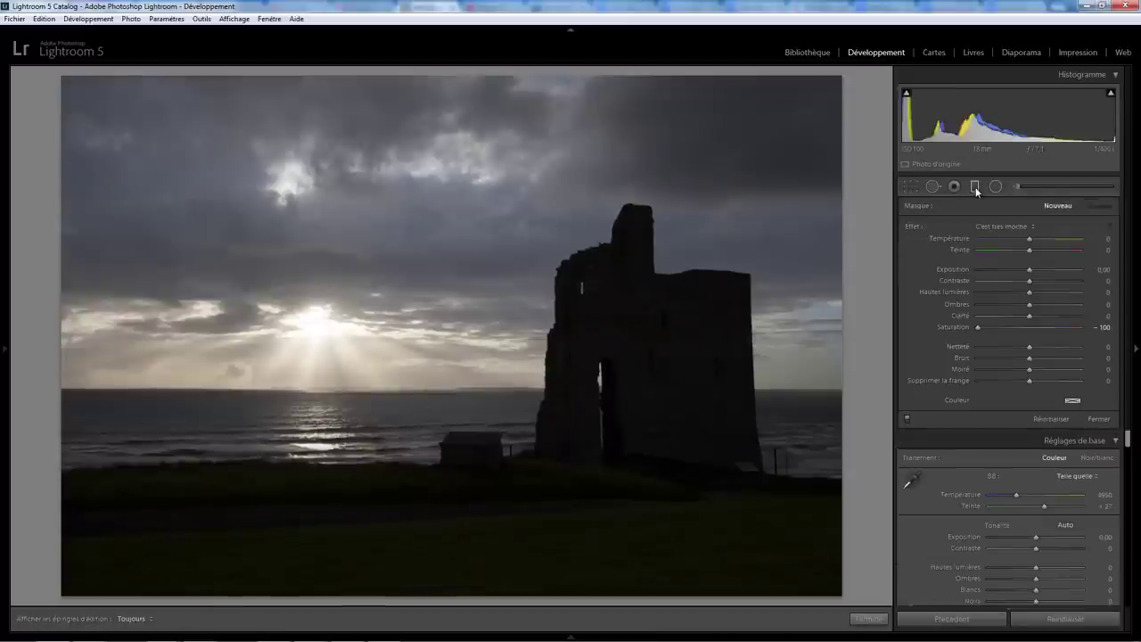
- Load the 'C'est très moche' effect preset, after briefly trying Exposition
left_click(1005, 227)
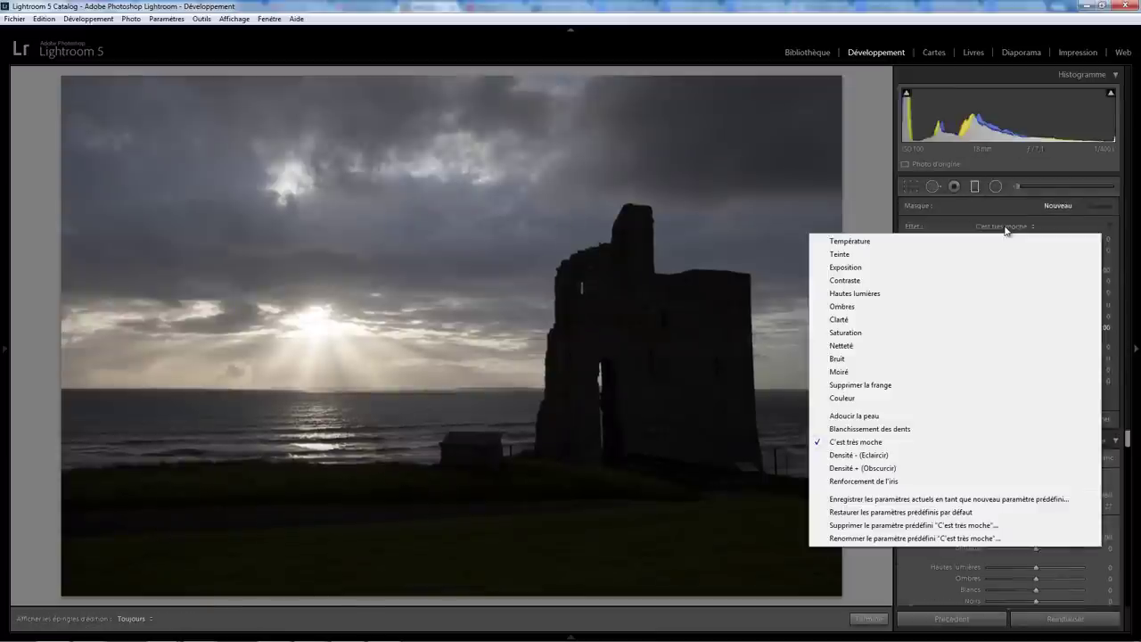
left_click(1005, 226)
left_click(847, 267)
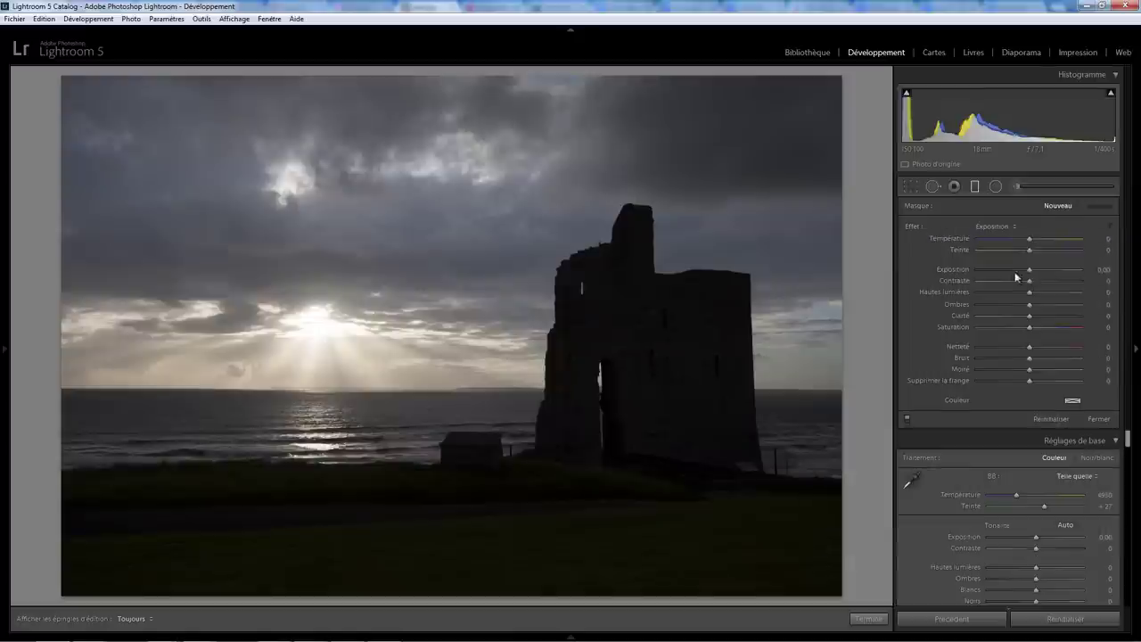
left_click(998, 228)
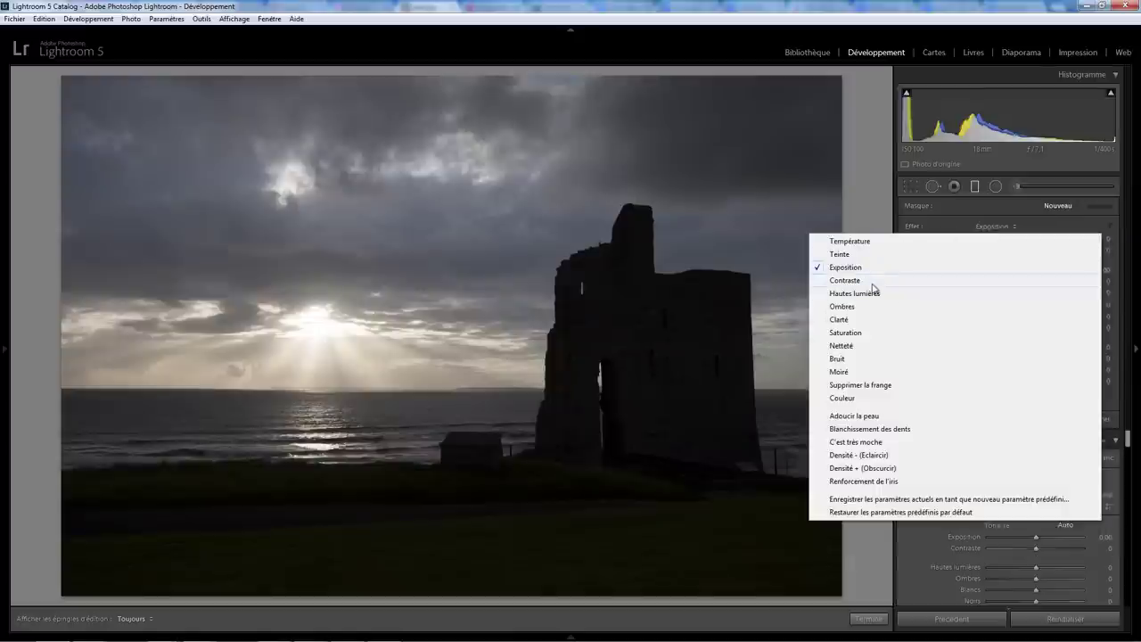
left_click(871, 442)
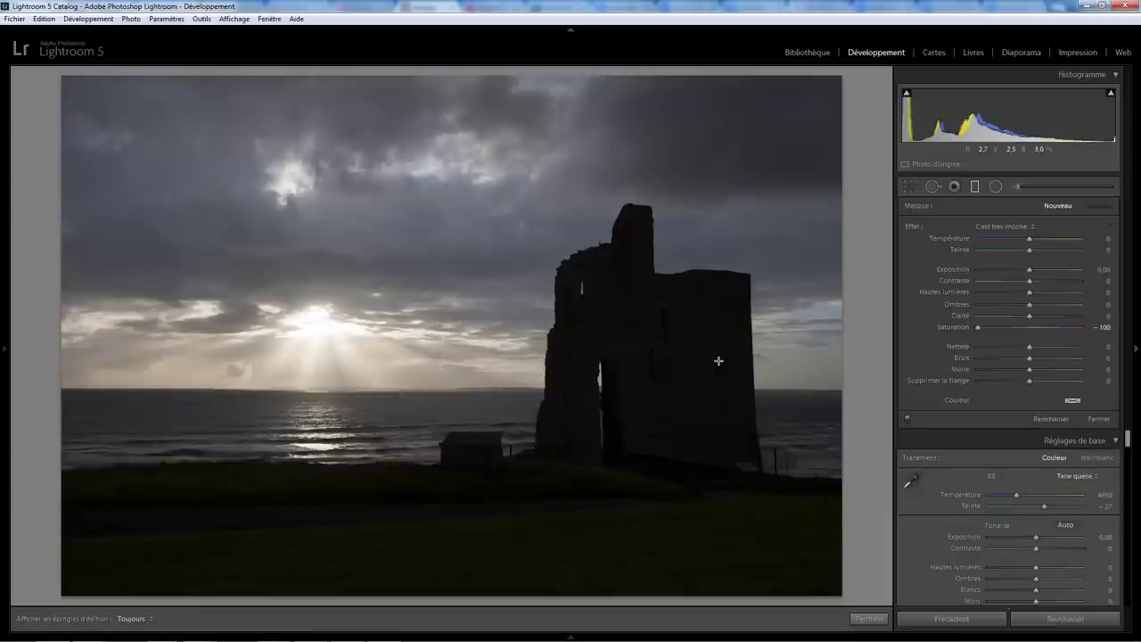
- Reset Saturation to 0 and draw a graduated filter across the sun and horizon
left_click_drag(398, 280, 396, 422)
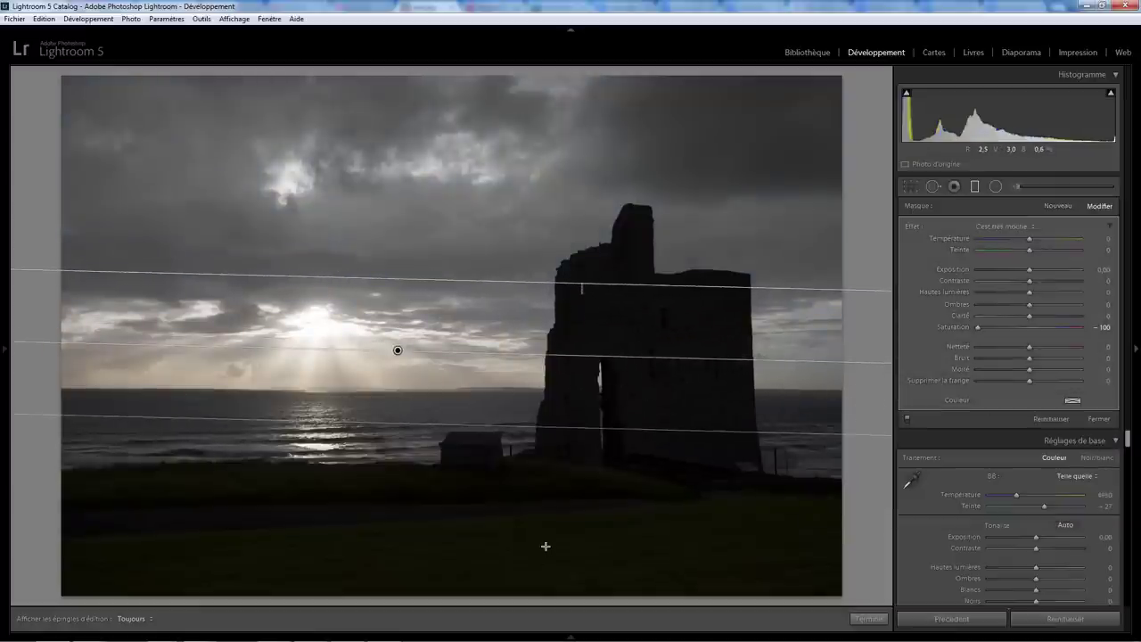
key("Delete")
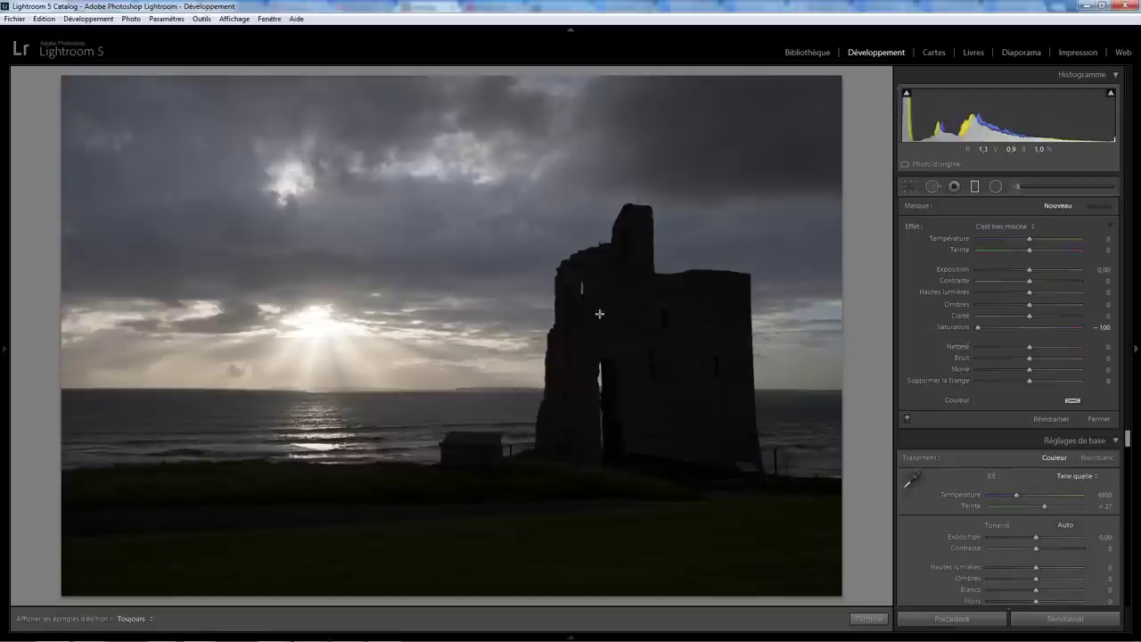
double_click(978, 329)
left_click_drag(322, 343, 317, 398)
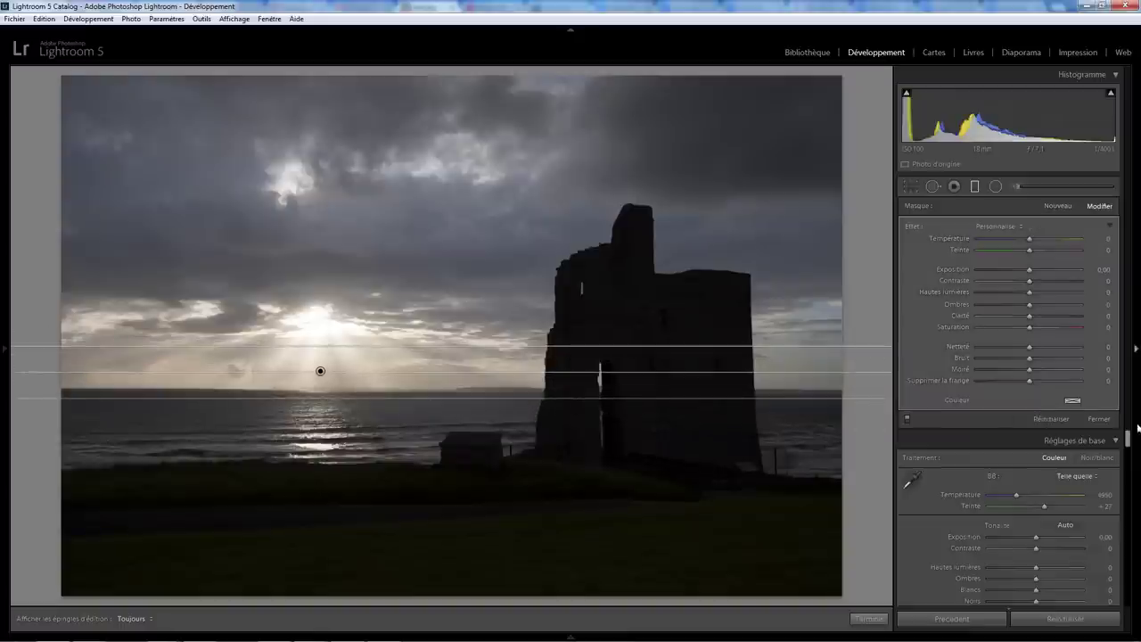
- Tint the castle sky's graduated filter golden sepia, hue 45 and saturation 55
left_click(1073, 401)
mouse_move(844, 422)
left_mouse_down()
mouse_move(860, 408)
mouse_move(858, 435)
left_mouse_up()
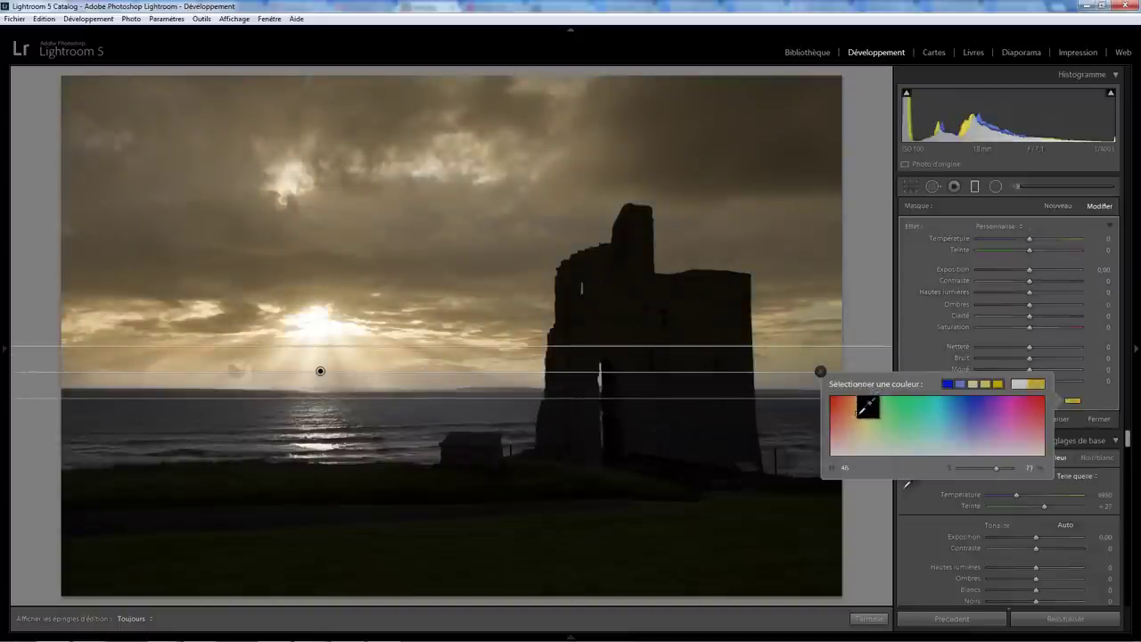
mouse_move(975, 468)
left_mouse_down()
mouse_move(955, 466)
mouse_move(988, 467)
left_mouse_up()
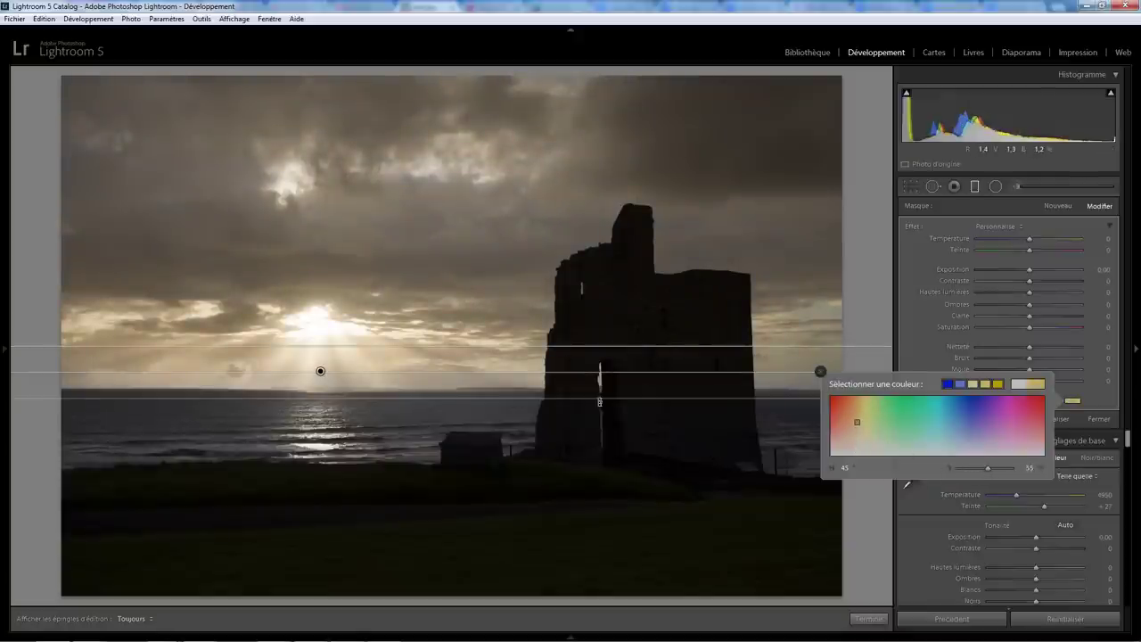
left_click(820, 371)
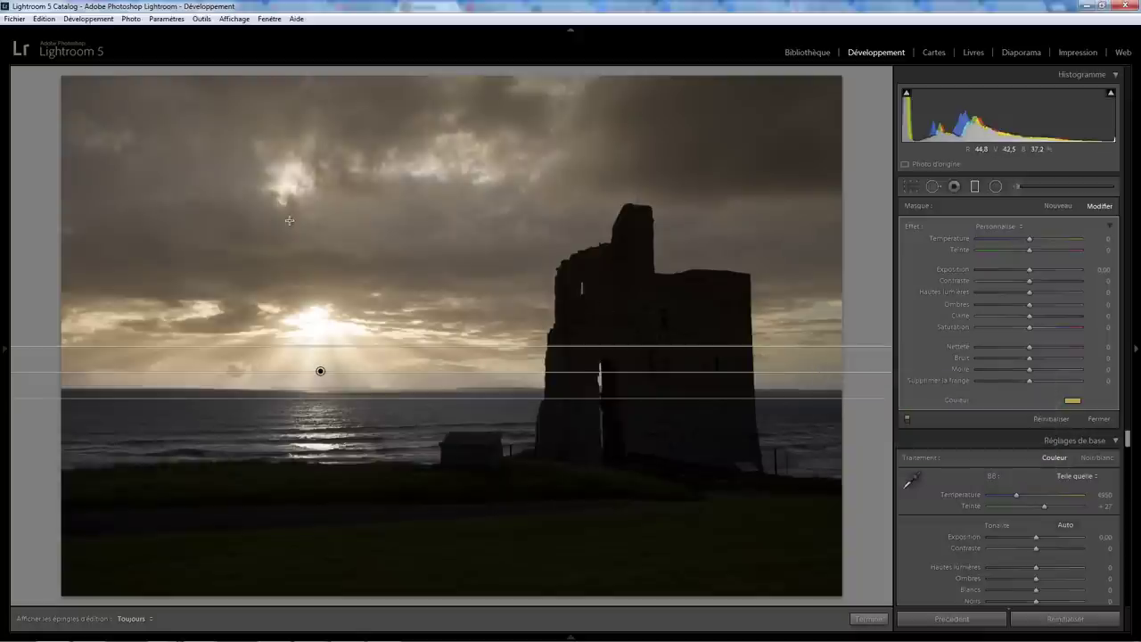